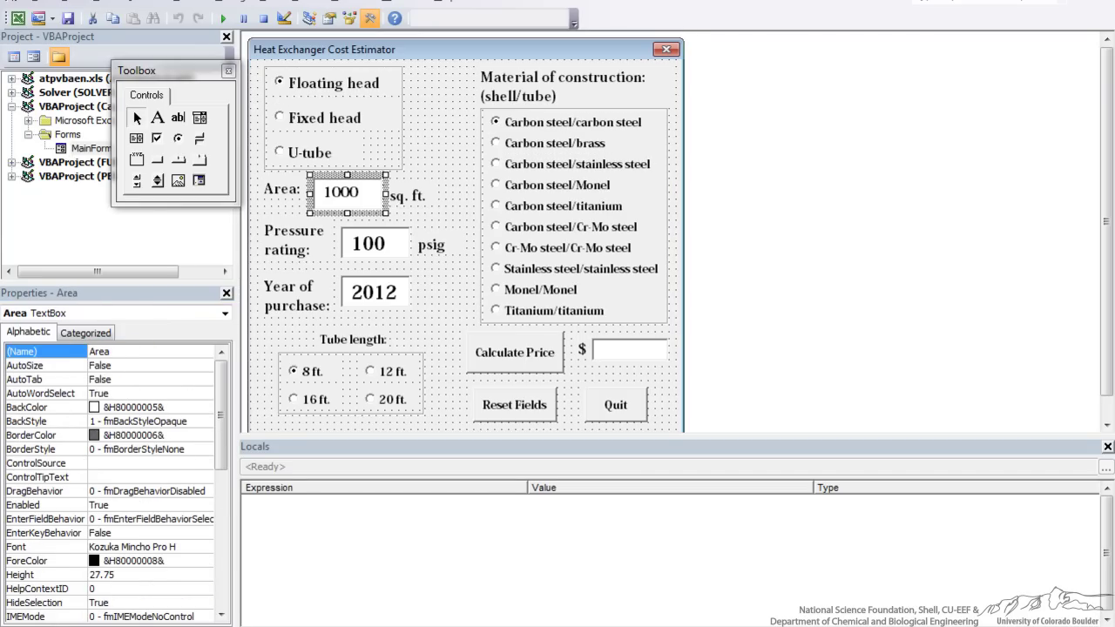
# Check the (Name) of the Reset Fields, Quit and Floating head controls in Properties.
pyautogui.scroll(-7, 113, 484)
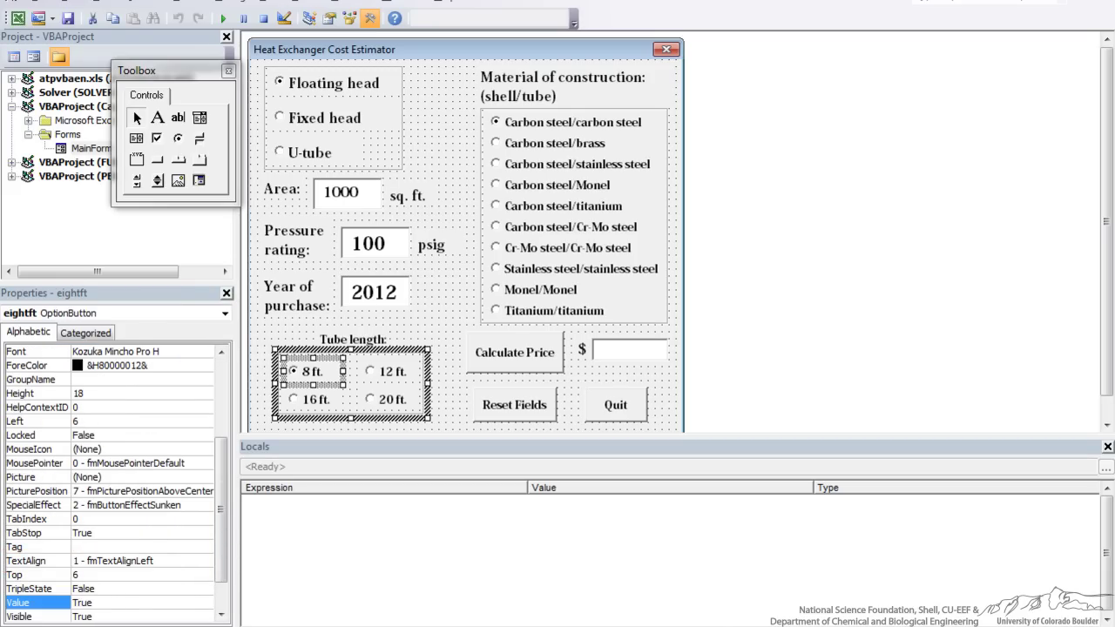
pyautogui.scroll(-1, 113, 483)
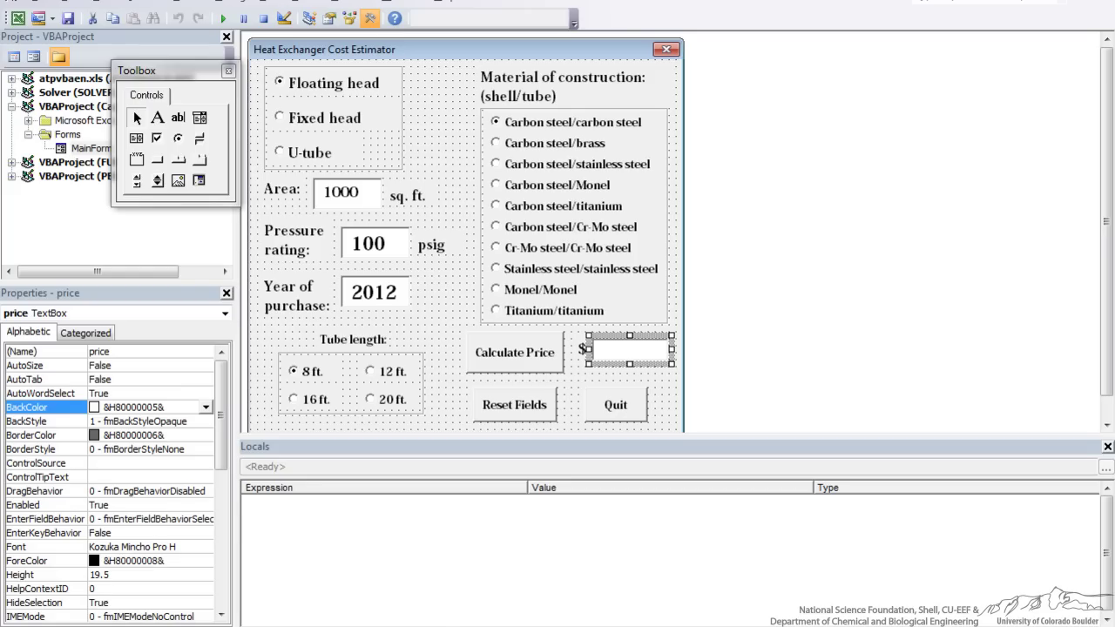
pyautogui.press('Tab')
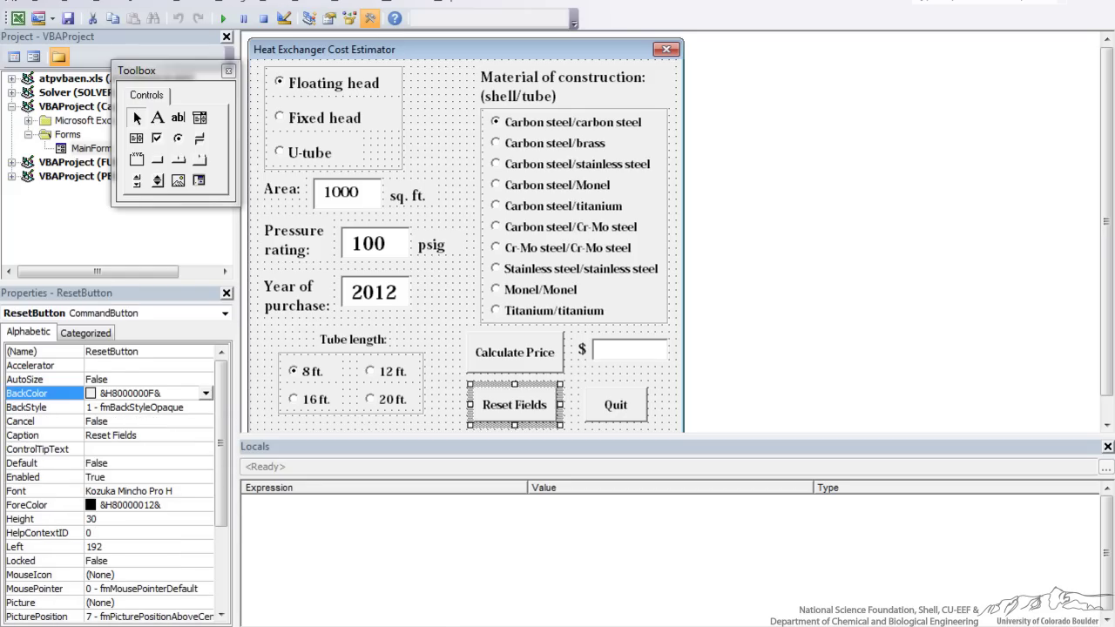
pyautogui.press('Tab')
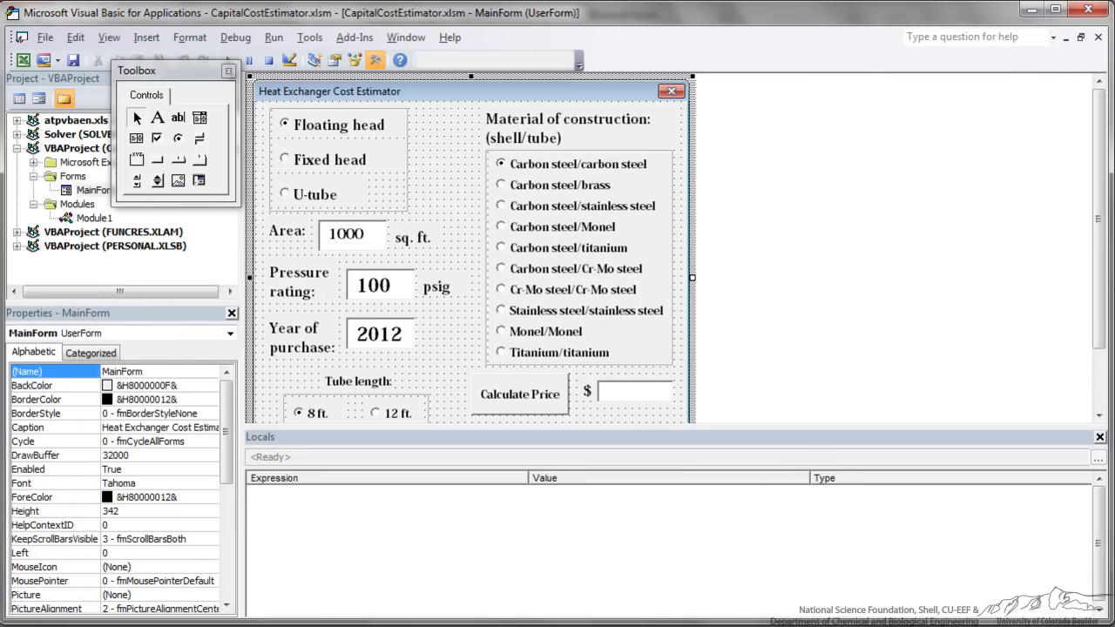
pyautogui.press('Tab')
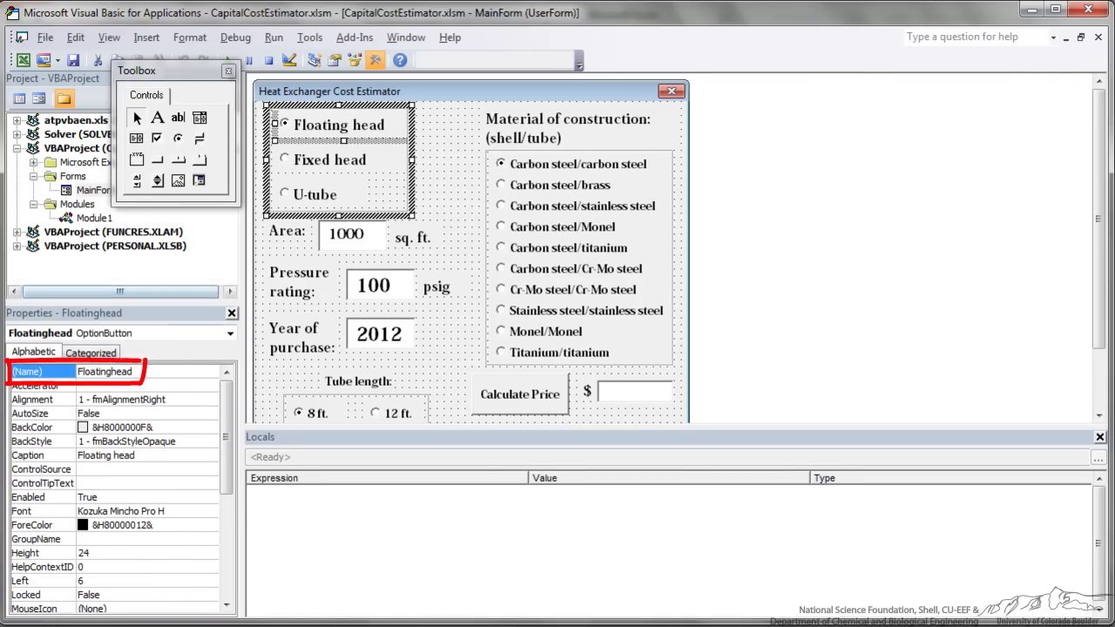
pyautogui.press('F4')
# Check the Fixed head, U-tube and Area control names, then enlarge the view to show the whole form.
pyautogui.press('Tab')
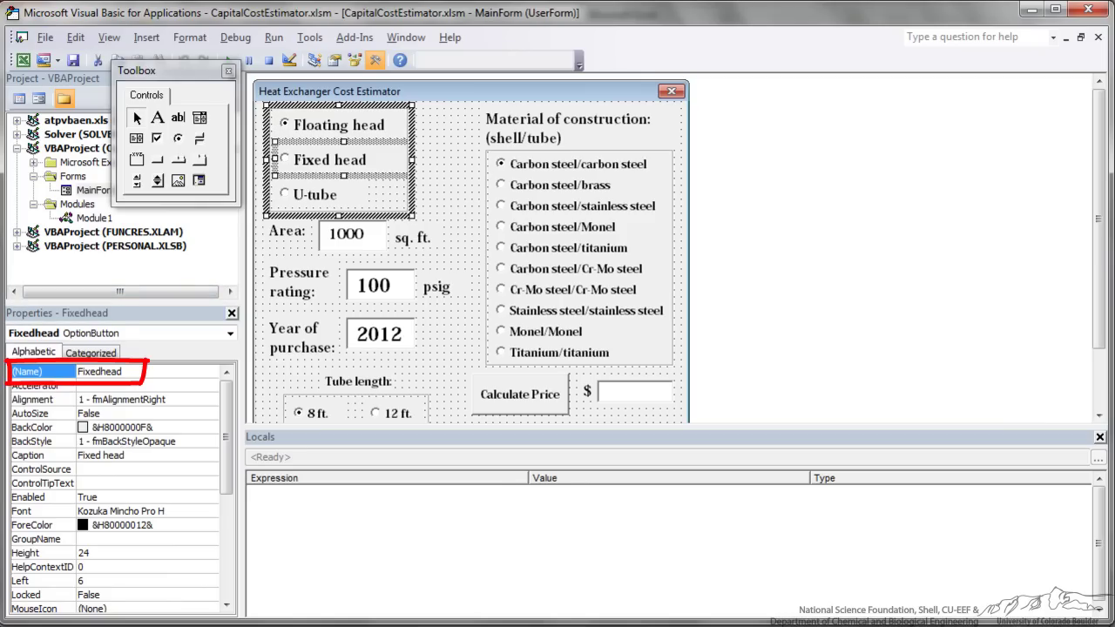
pyautogui.press('Tab')
pyautogui.press('Tab')
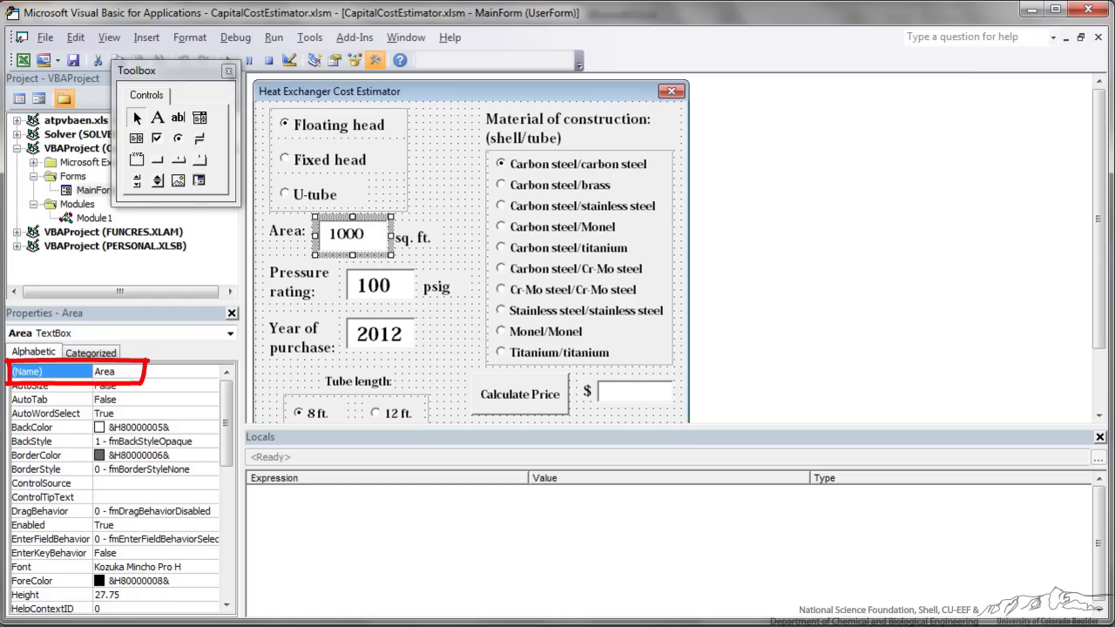
pyautogui.press('Tab')
pyautogui.press('Tab')
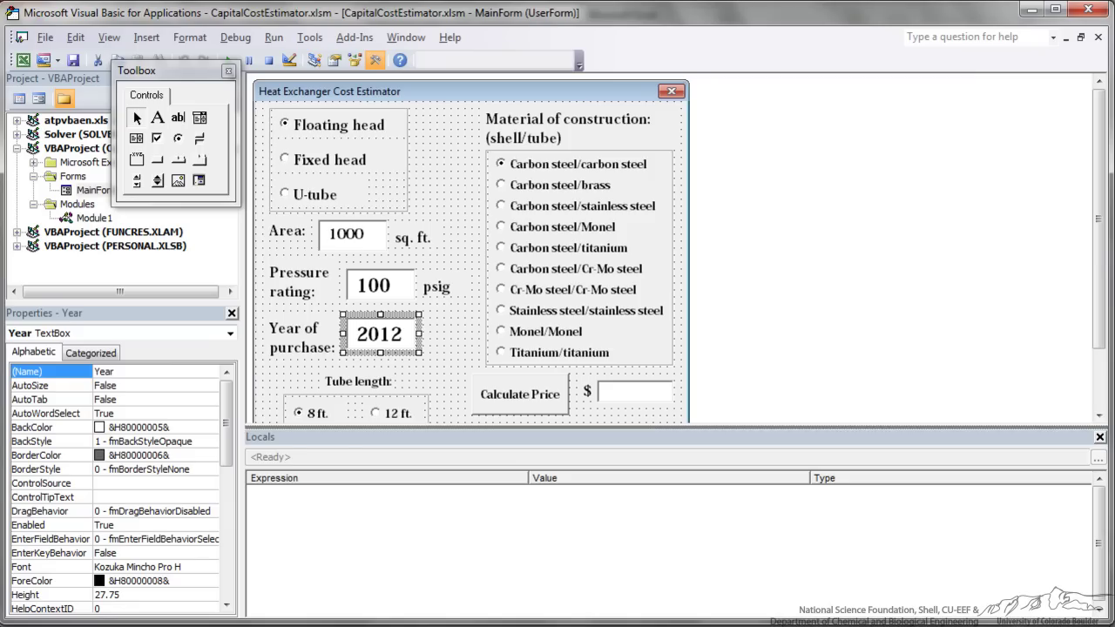
pyautogui.moveTo(679, 427); pyautogui.dragTo(679, 501)
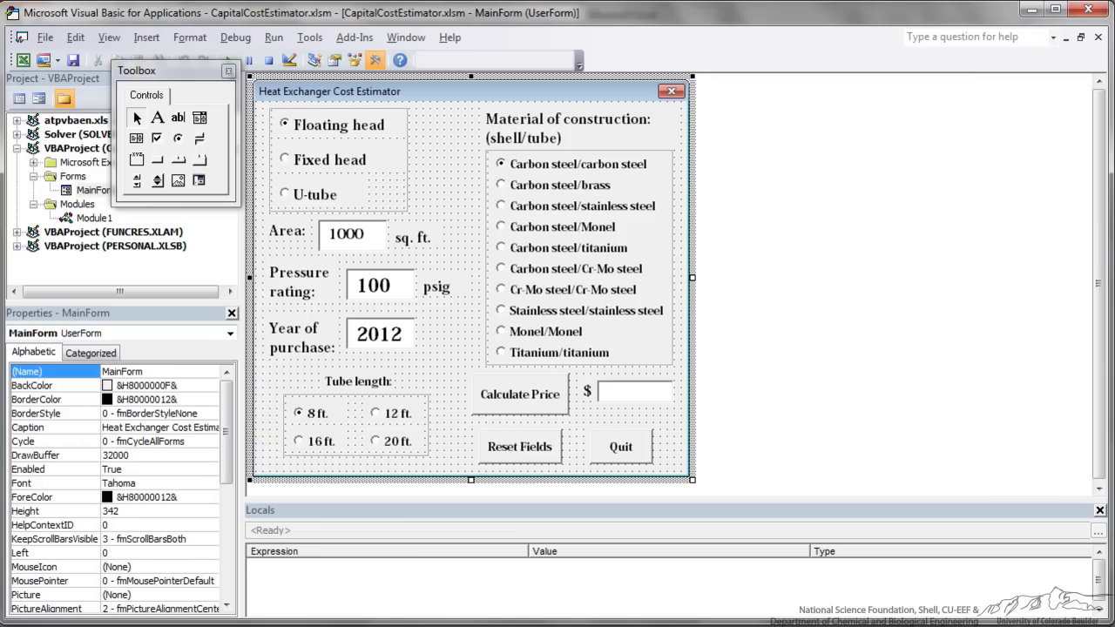
pyautogui.click(620, 446)
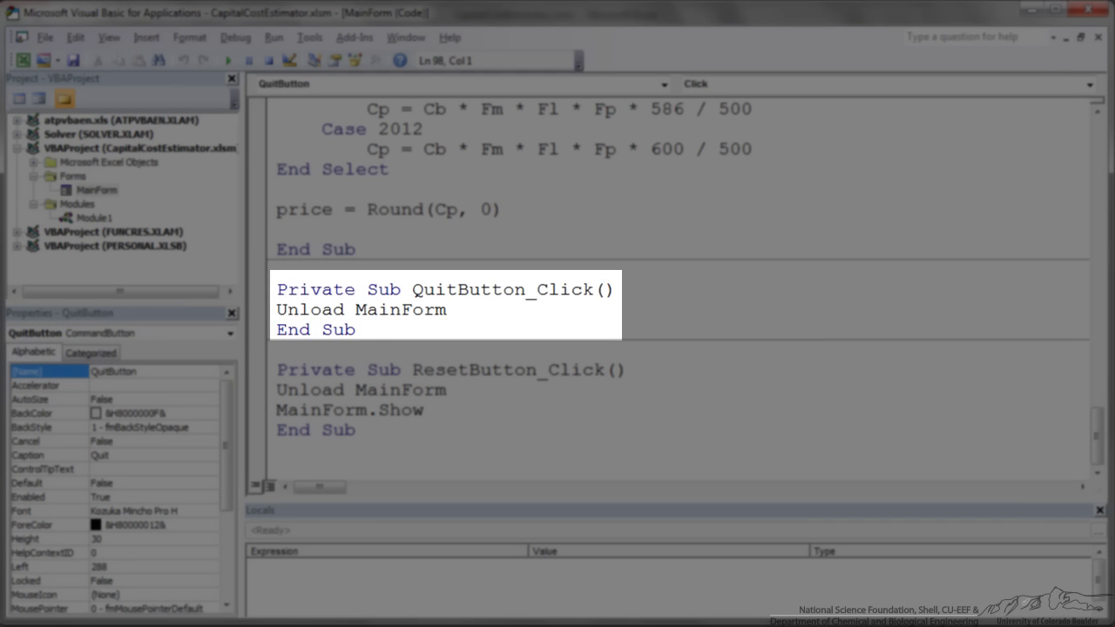
pyautogui.hotkey('shift', 'Up')
pyautogui.hotkey('shift', 'Up')
pyautogui.hotkey('shift', 'Home')
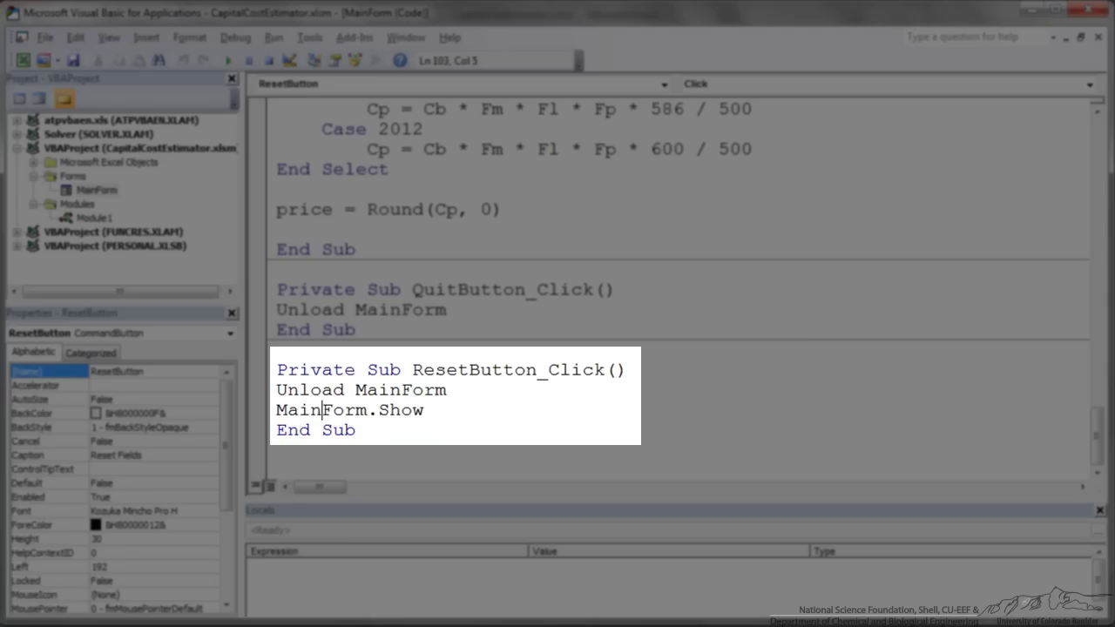
pyautogui.press('Home')
pyautogui.hotkey('shift', 'End')
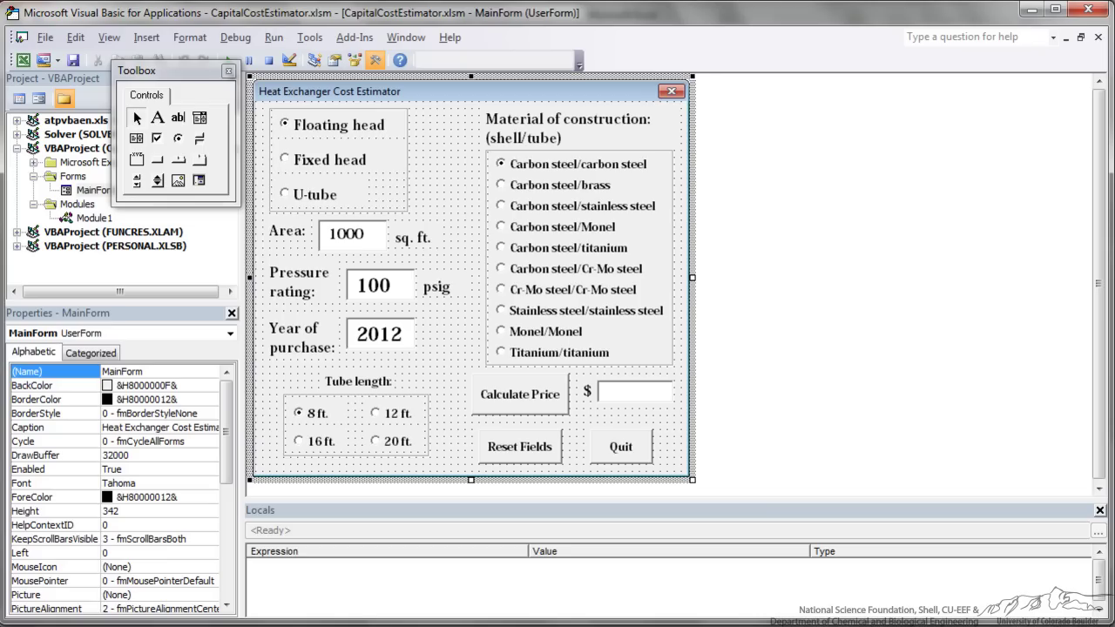
# Open the Calculate Price code and review the floating-head, fixed-head and U-tube Cb formulas.
pyautogui.click(521, 394)
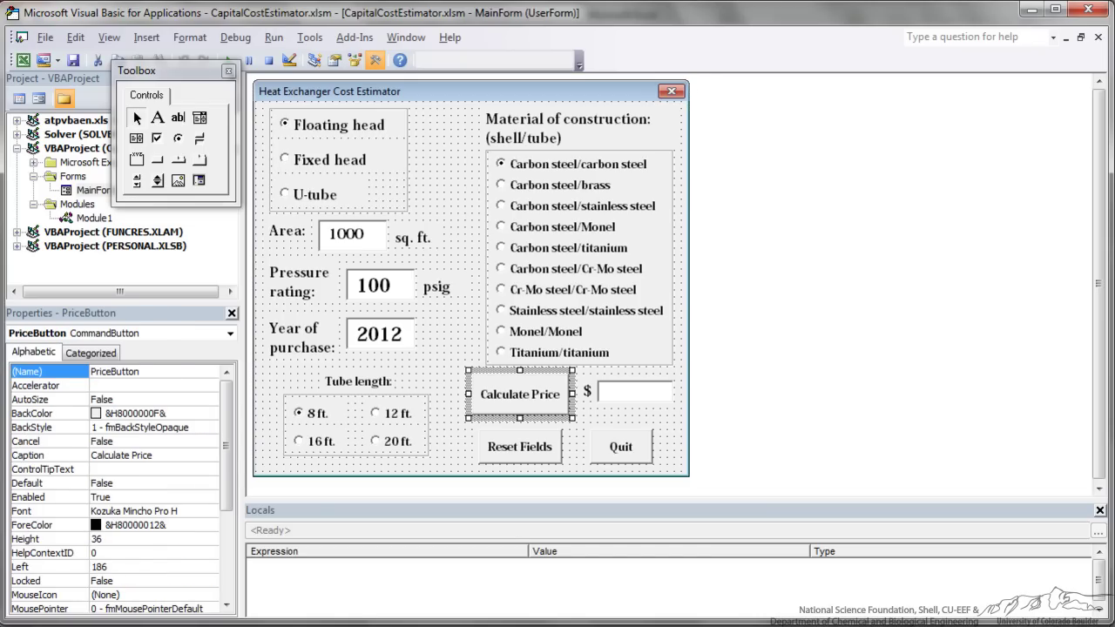
pyautogui.press('F7')
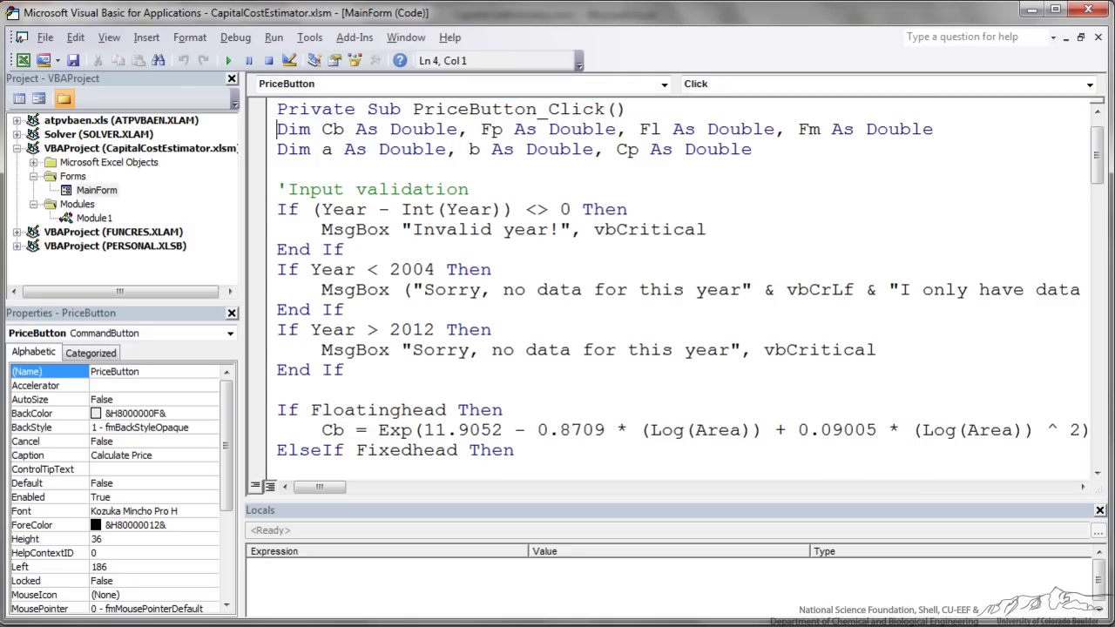
pyautogui.scroll(-1, 688, 279)
pyautogui.scroll(-1, 688, 279)
pyautogui.scroll(-2, 689, 279)
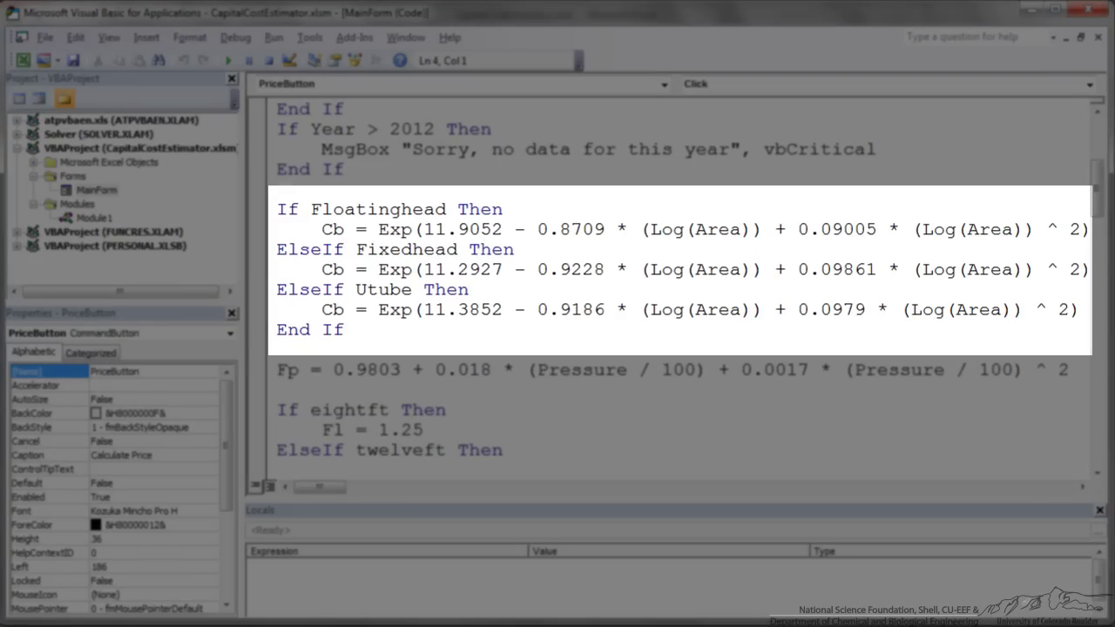
pyautogui.moveTo(321, 229); pyautogui.dragTo(922, 229)
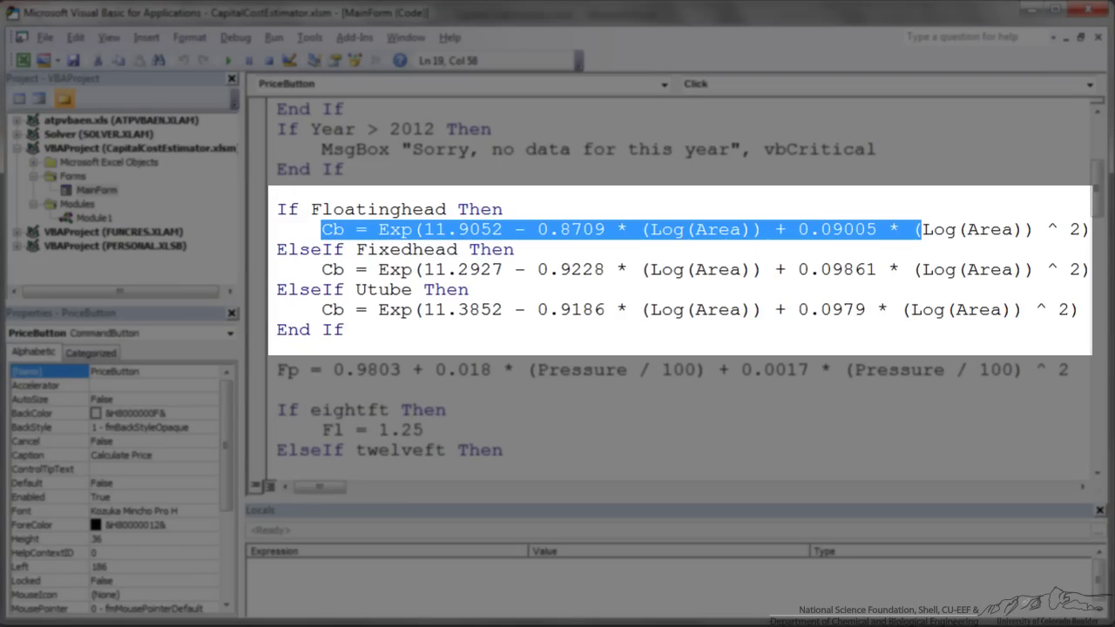
pyautogui.click(412, 269)
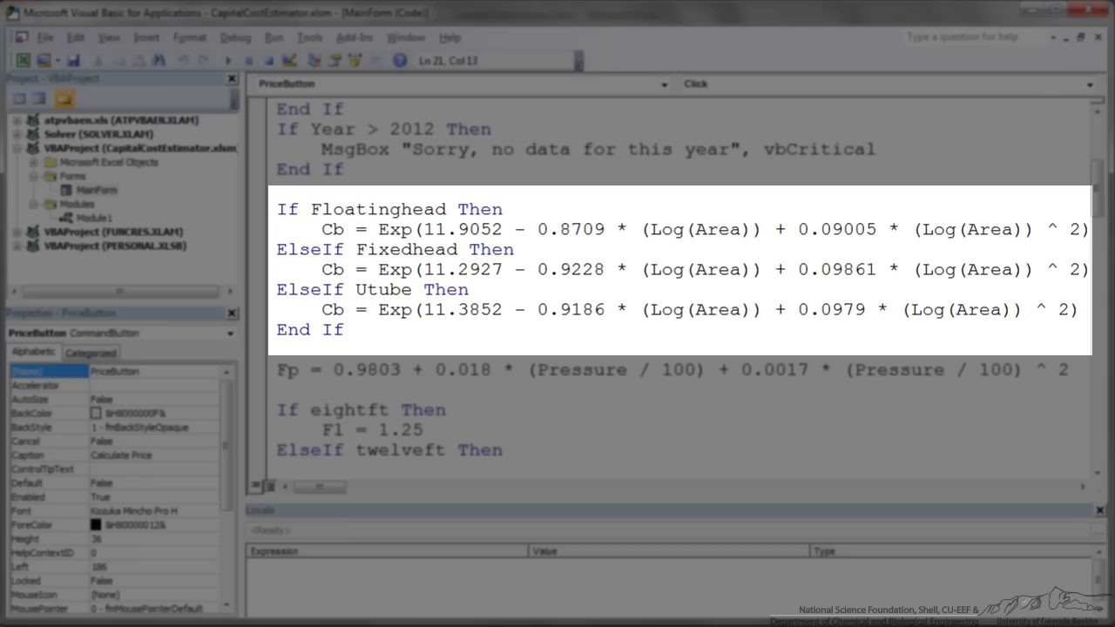
pyautogui.moveTo(321, 269); pyautogui.dragTo(809, 269)
pyautogui.click(377, 310)
# Trace the Fp formula's Pressure input to the form's Pressure box, then return to the Calculate Price code.
pyautogui.moveTo(277, 369); pyautogui.dragTo(627, 370)
pyautogui.click(606, 369)
pyautogui.doubleClick(606, 369)
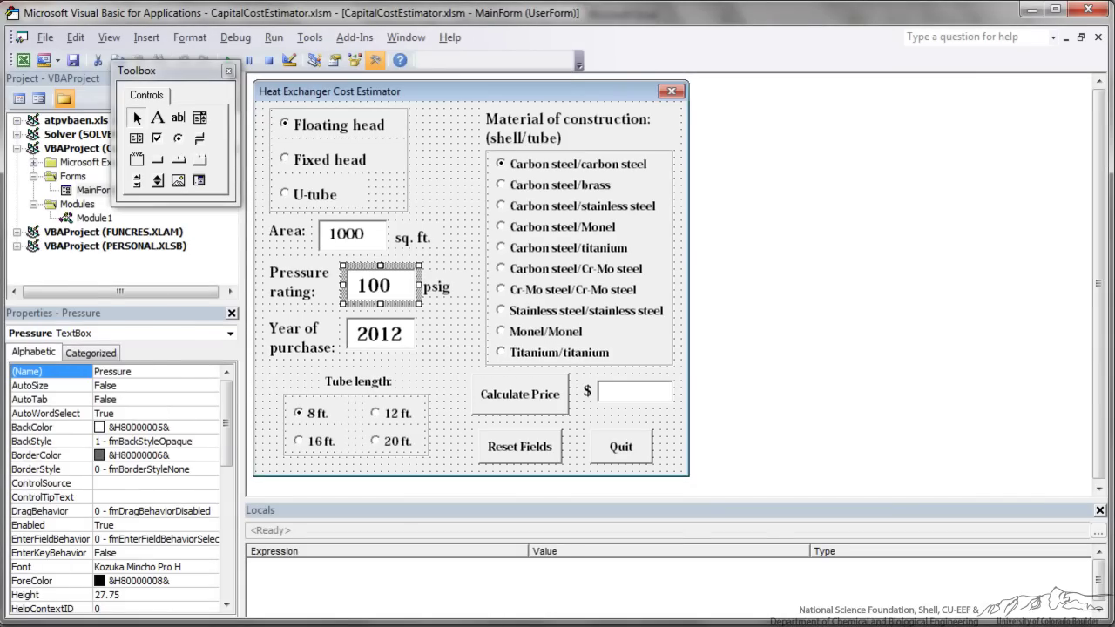
pyautogui.press('F4')
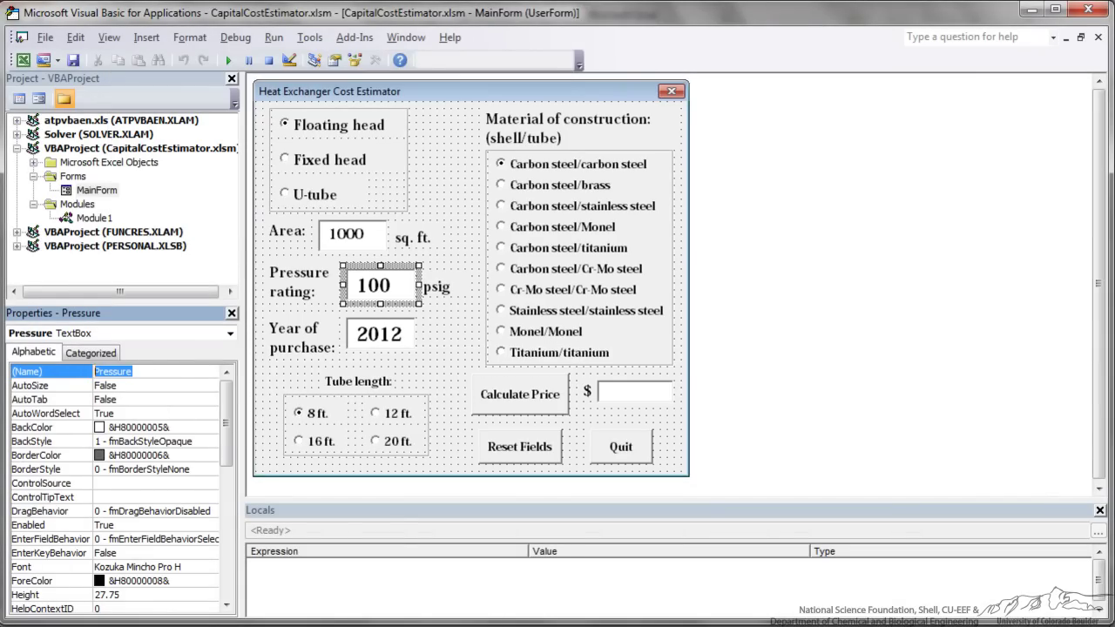
pyautogui.click(521, 394)
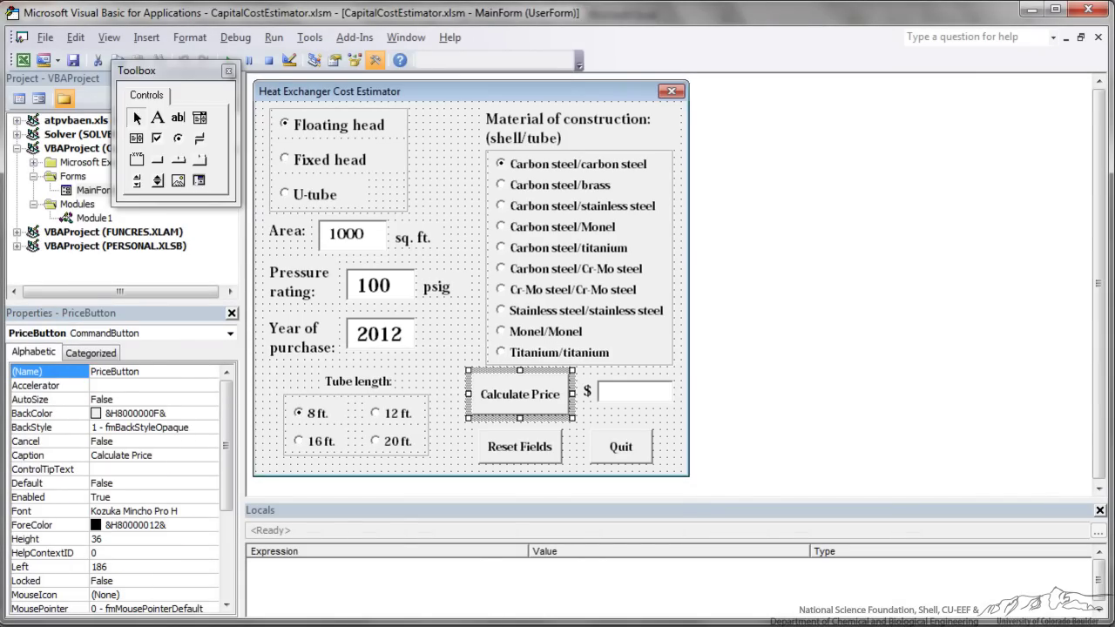
pyautogui.press('F7')
pyautogui.scroll(-6, 671, 288)
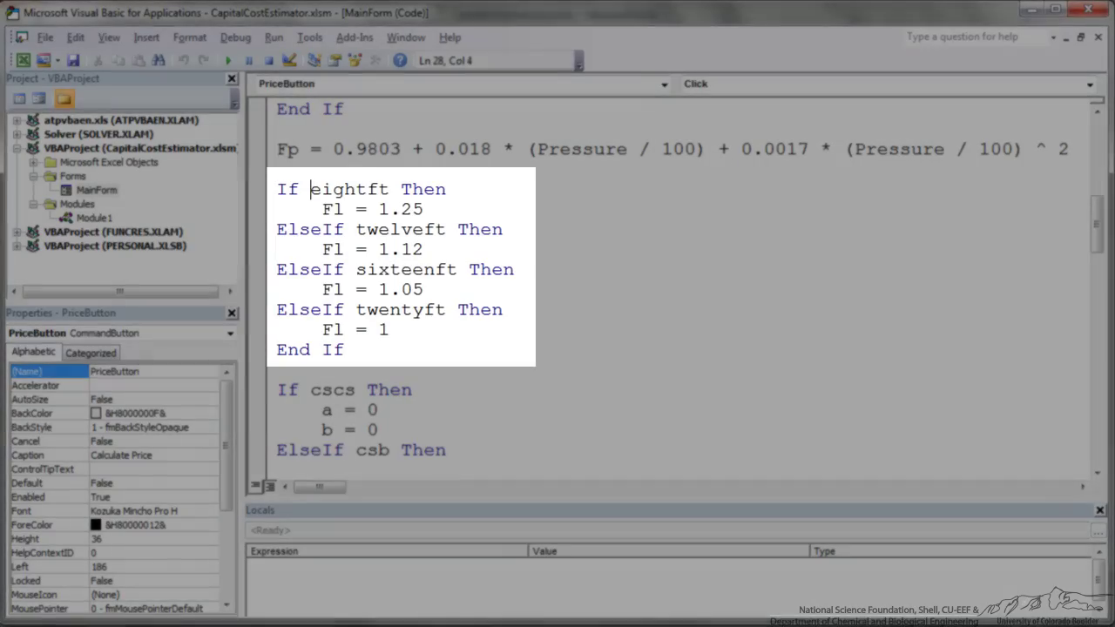
pyautogui.moveTo(310, 189); pyautogui.dragTo(389, 189)
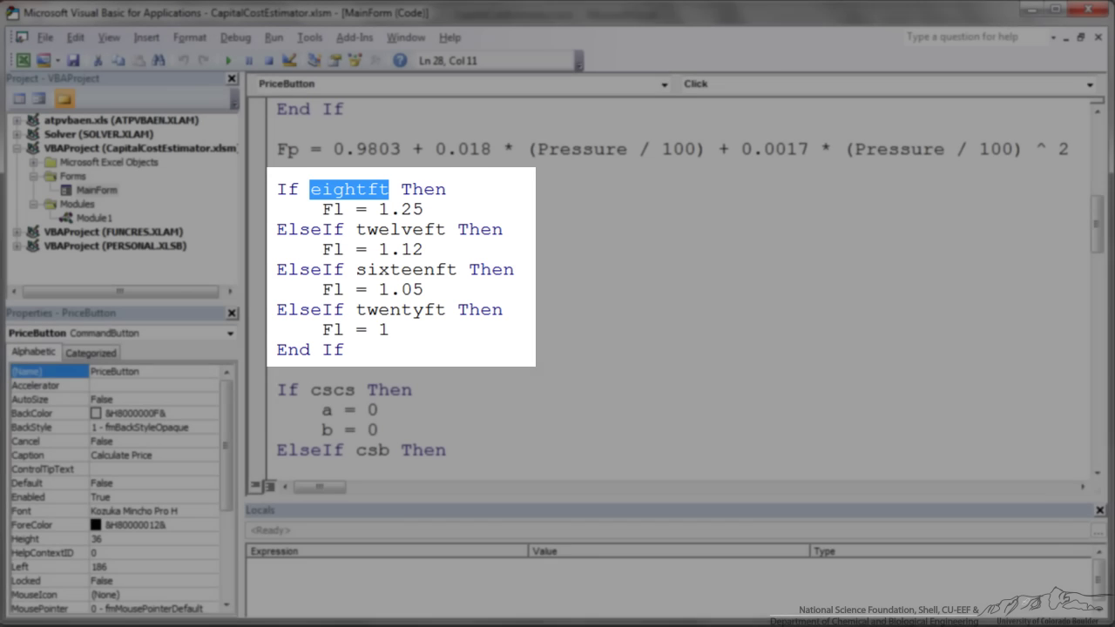
pyautogui.scroll(-5, 671, 287)
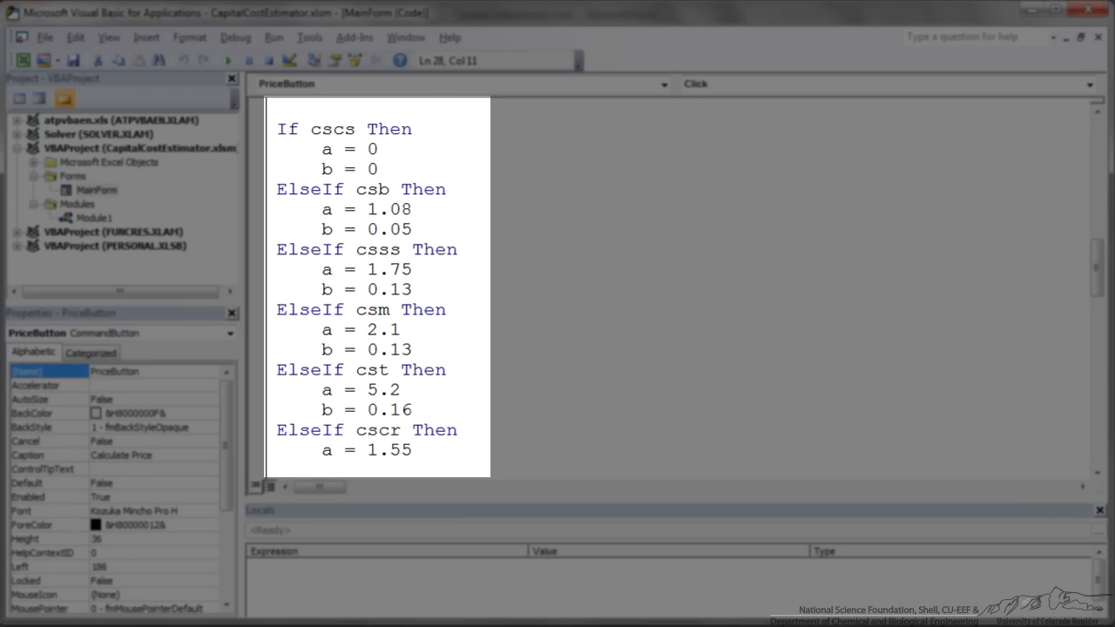
pyautogui.moveTo(310, 128); pyautogui.dragTo(356, 129)
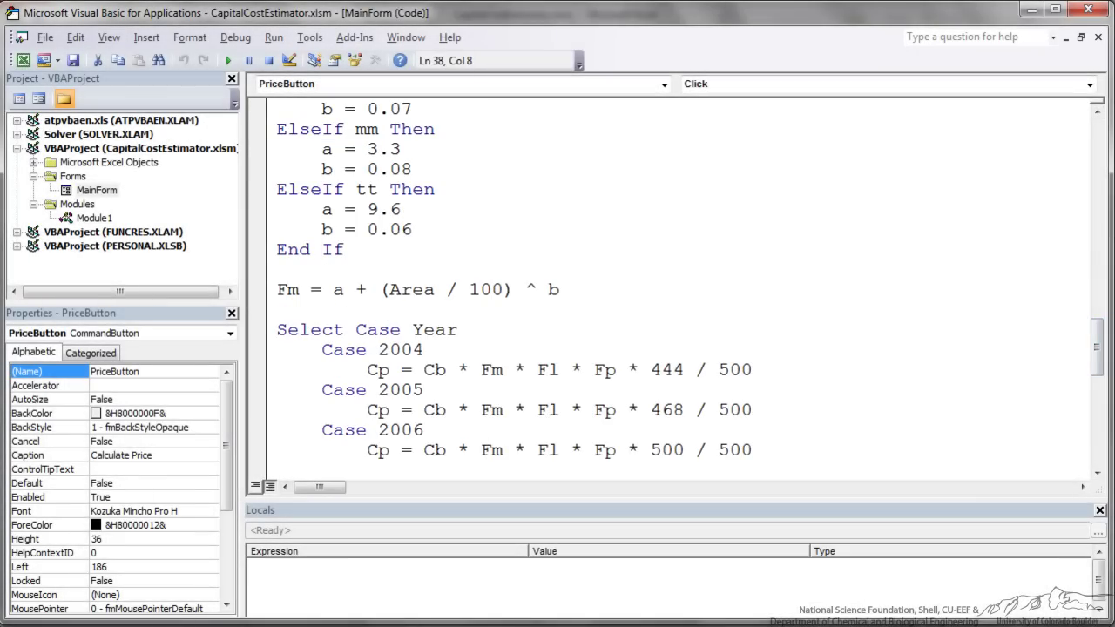
pyautogui.moveTo(277, 289)
pyautogui.mouseDown()
pyautogui.moveTo(311, 290)
pyautogui.moveTo(296, 310)
pyautogui.moveTo(560, 289)
pyautogui.mouseUp()
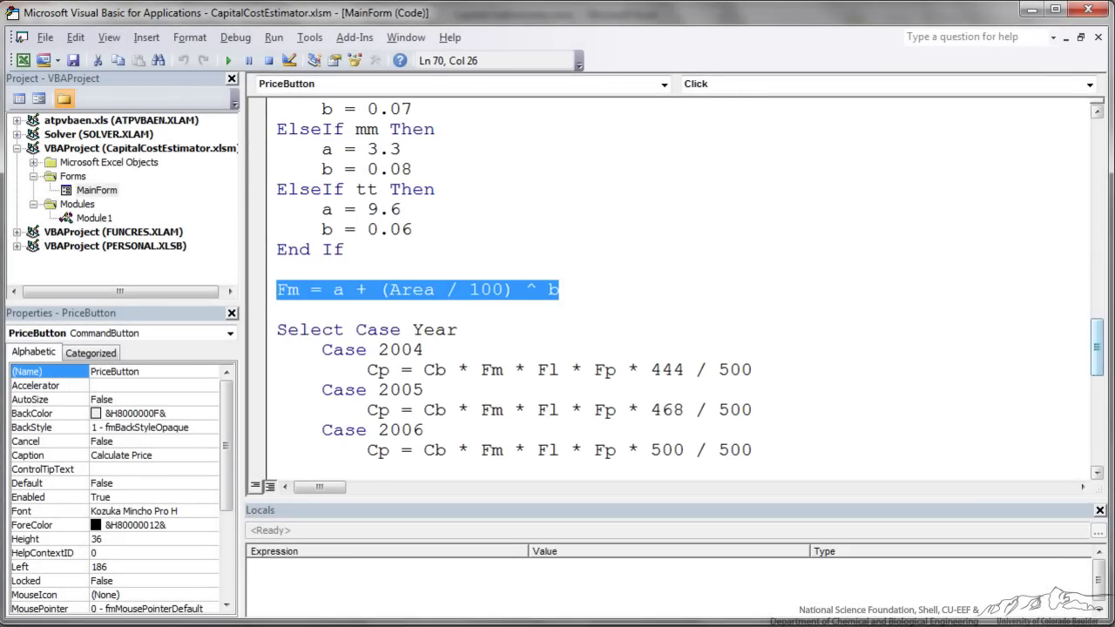
# Highlight the Select Case Year cost indices 444, 500 and 600.
pyautogui.scroll(-2, 671, 288)
pyautogui.scroll(-1, 671, 288)
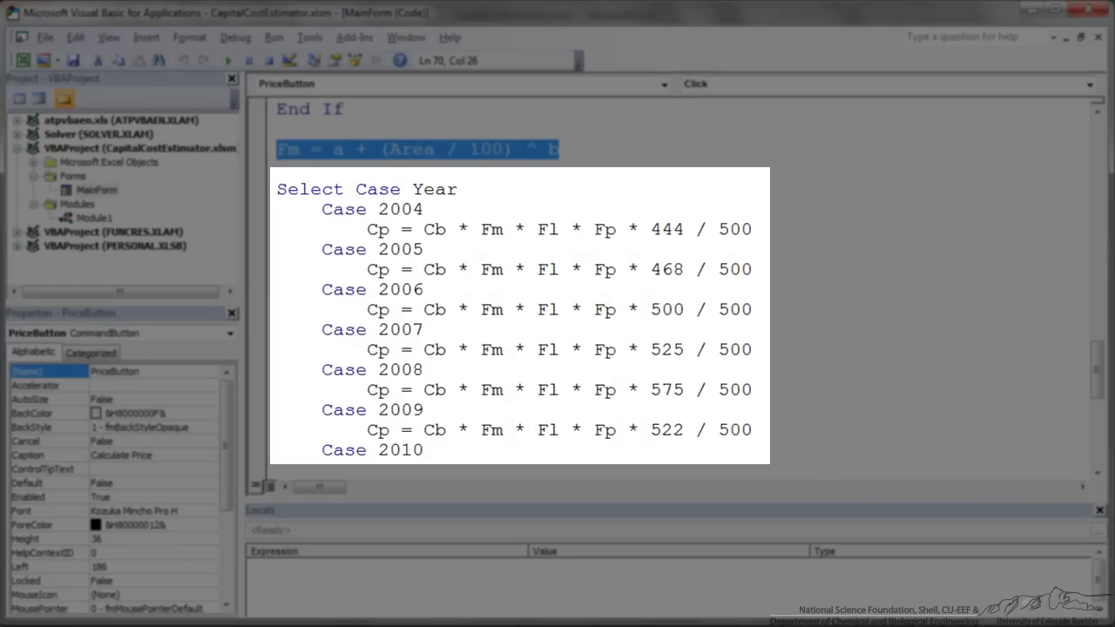
pyautogui.moveTo(651, 229); pyautogui.dragTo(684, 230)
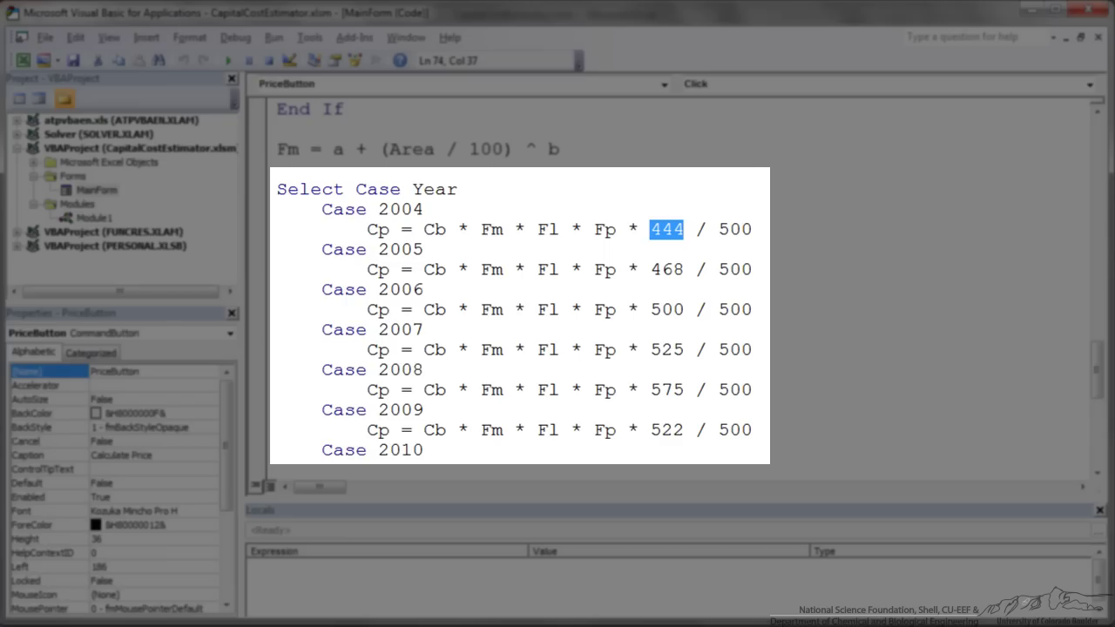
pyautogui.doubleClick(734, 229)
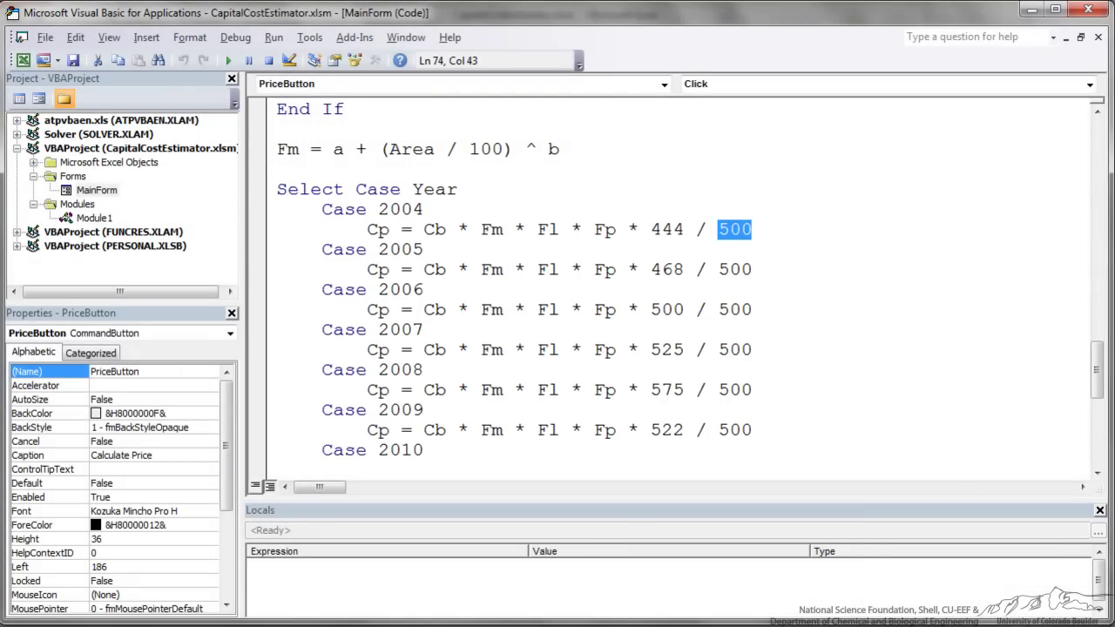
pyautogui.scroll(-4, 671, 288)
pyautogui.doubleClick(667, 290)
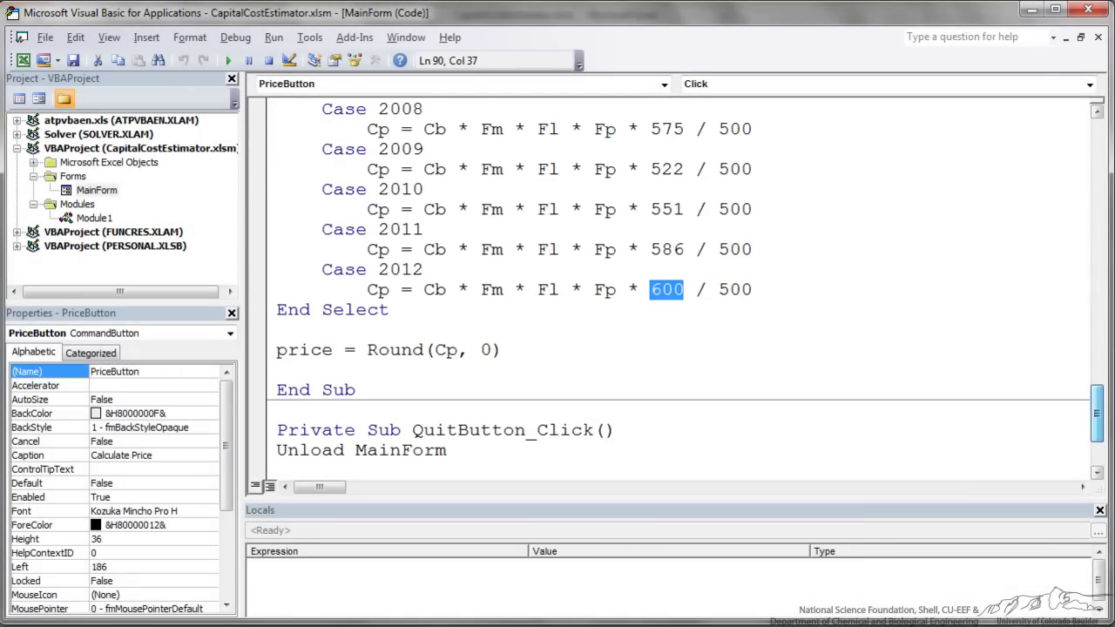
# Highlight the price = Round(Cp, 0) assignment line and its price variable.
pyautogui.click(310, 350)
pyautogui.doubleClick(310, 350)
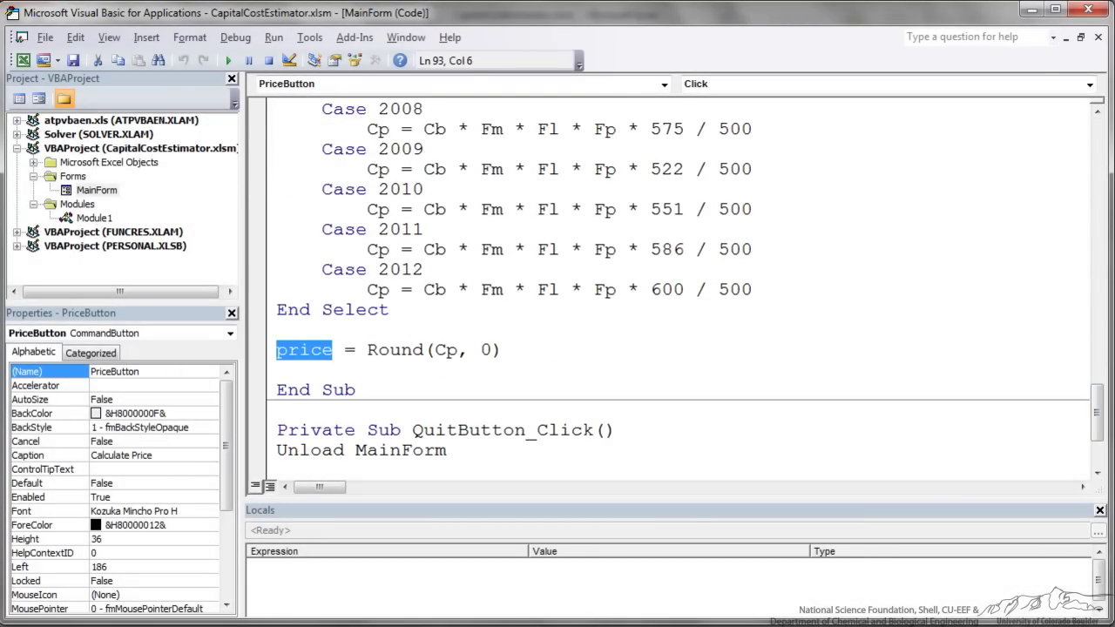
pyautogui.moveTo(367, 350); pyautogui.dragTo(501, 350)
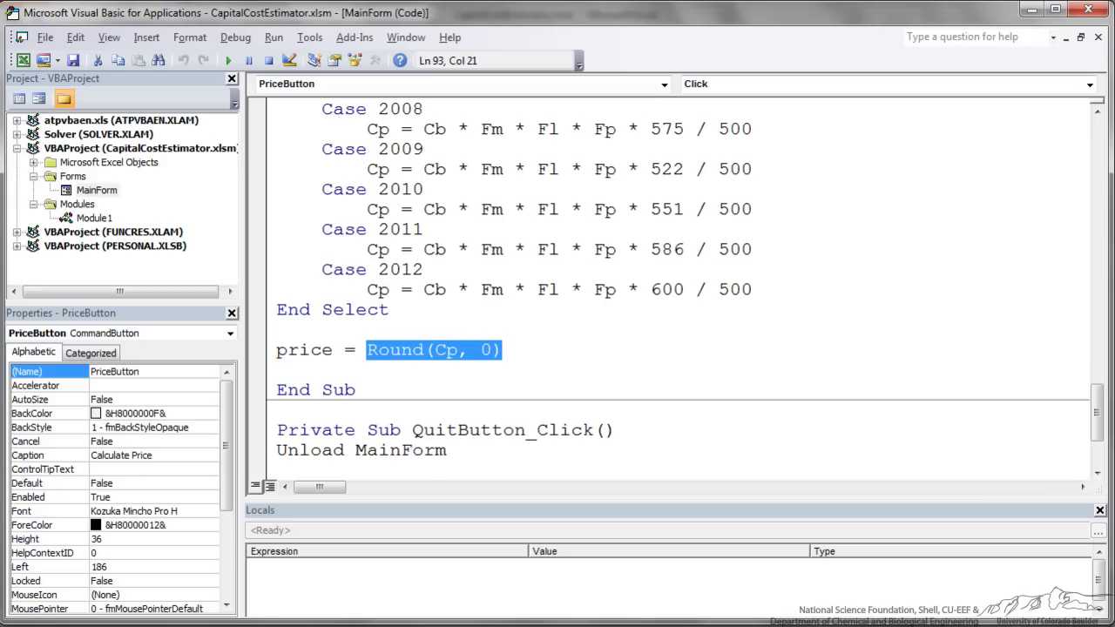
pyautogui.click(323, 350)
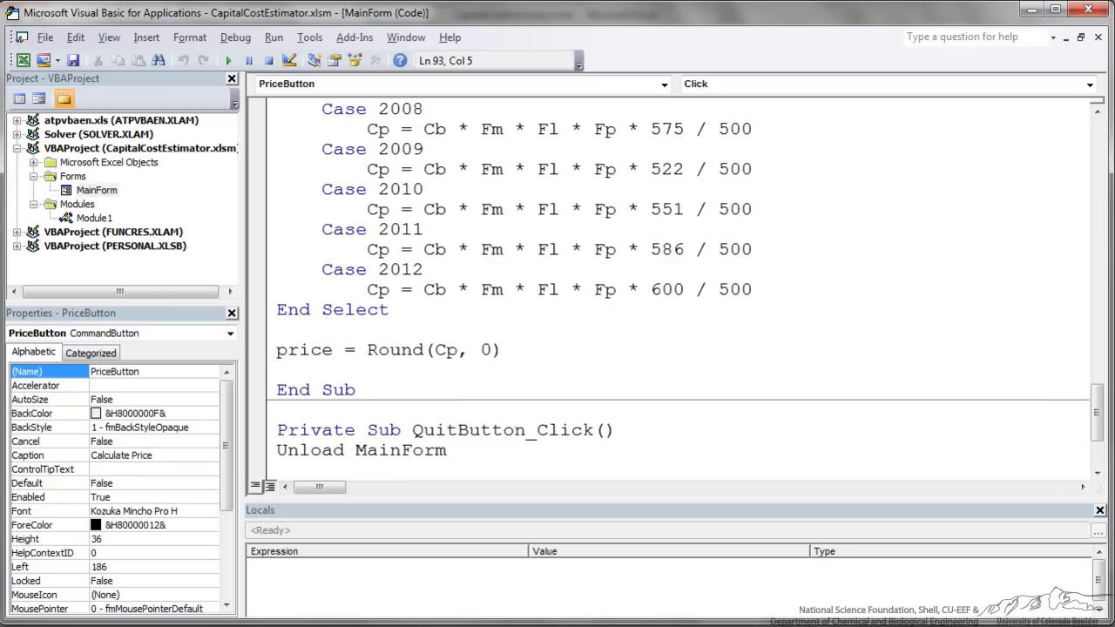
pyautogui.moveTo(322, 350); pyautogui.dragTo(288, 349)
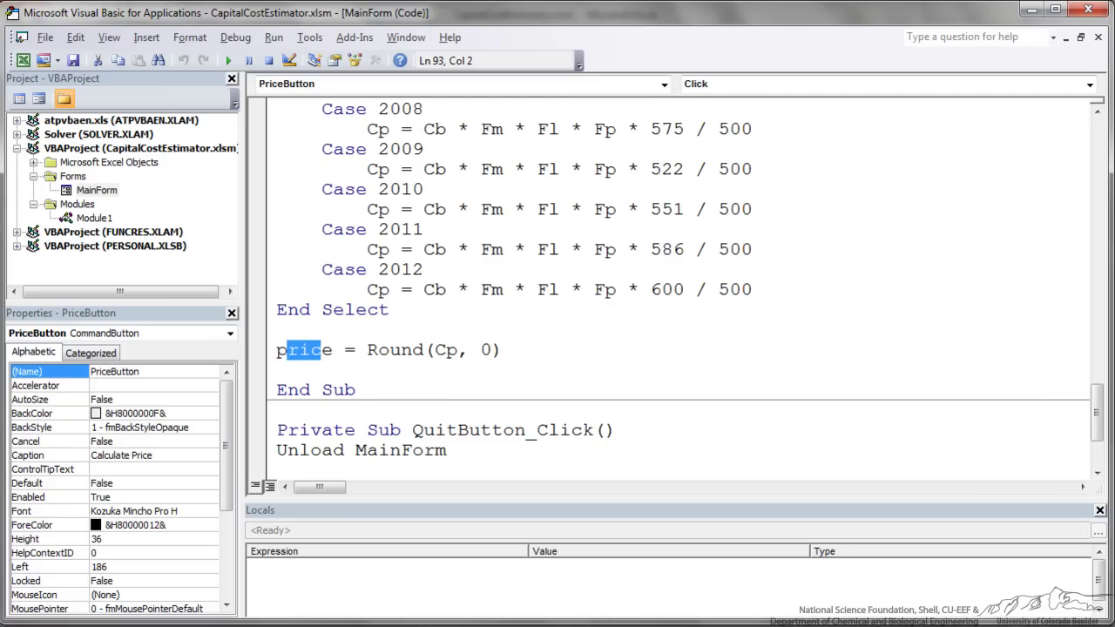
# Show MainForm, then browse the form controls under Developer > Insert in Excel.
pyautogui.hotkey('shift', 'F7')
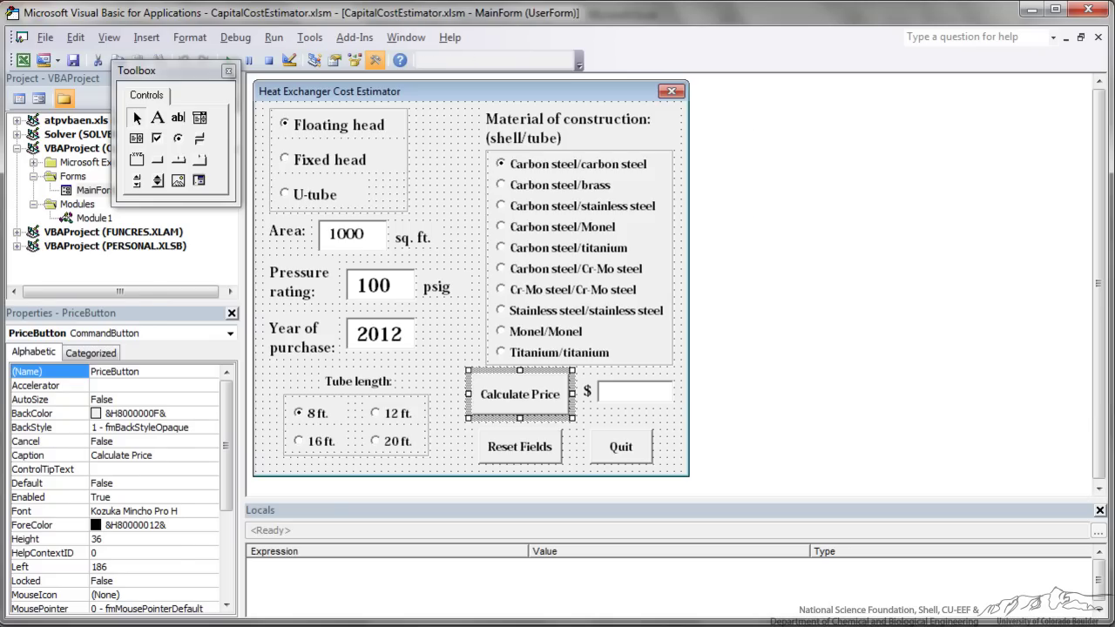
pyautogui.hotkey('alt', 'F11')
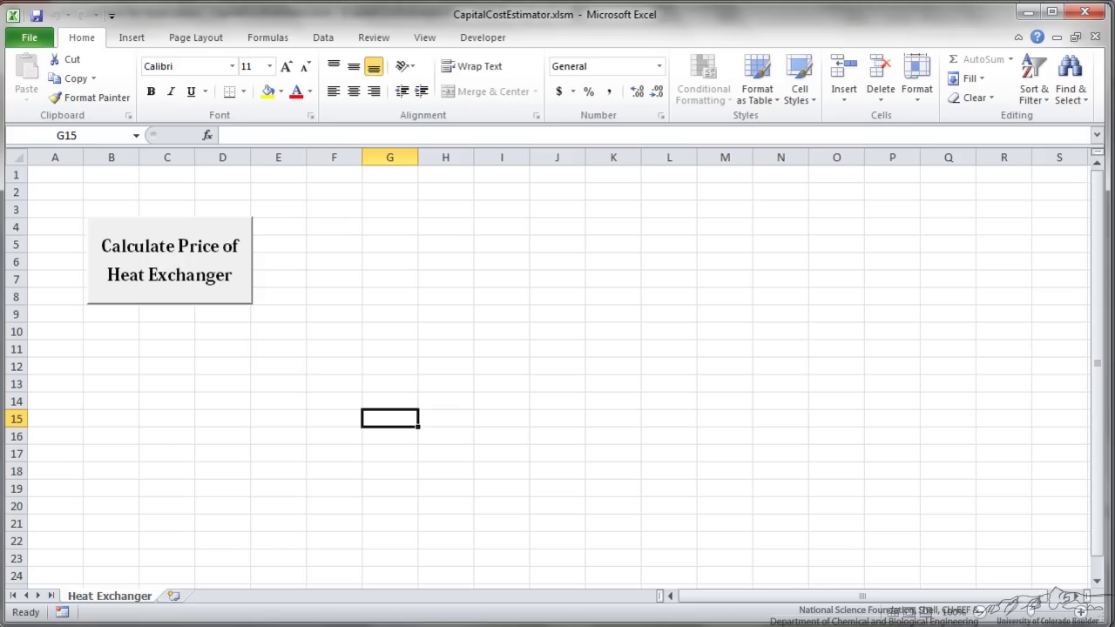
pyautogui.click(457, 40)
pyautogui.click(321, 87)
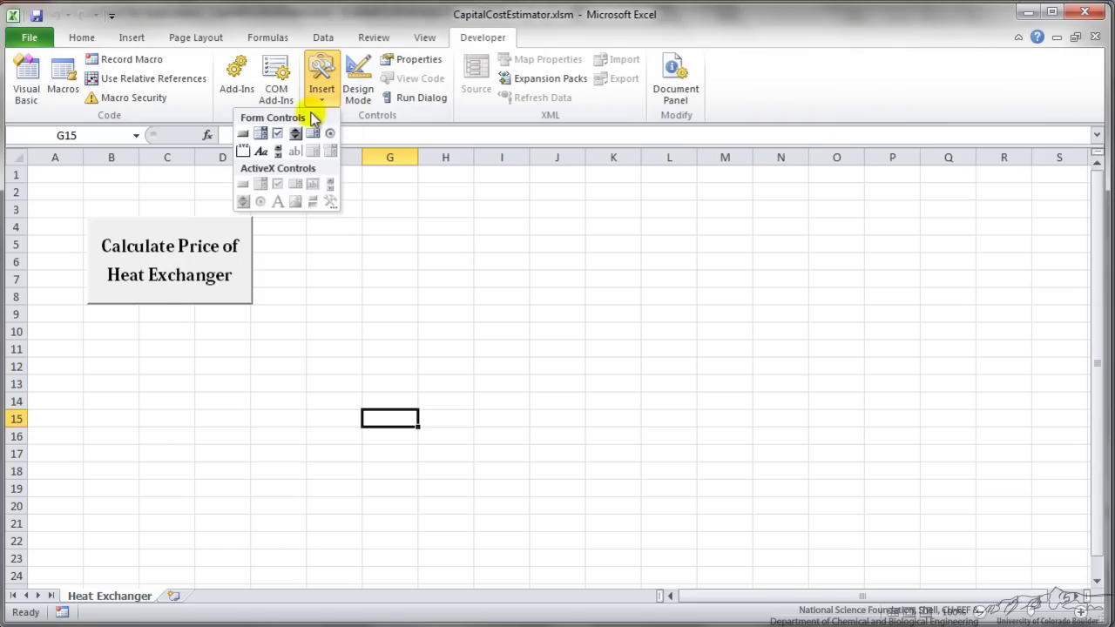
pyautogui.click(329, 134)
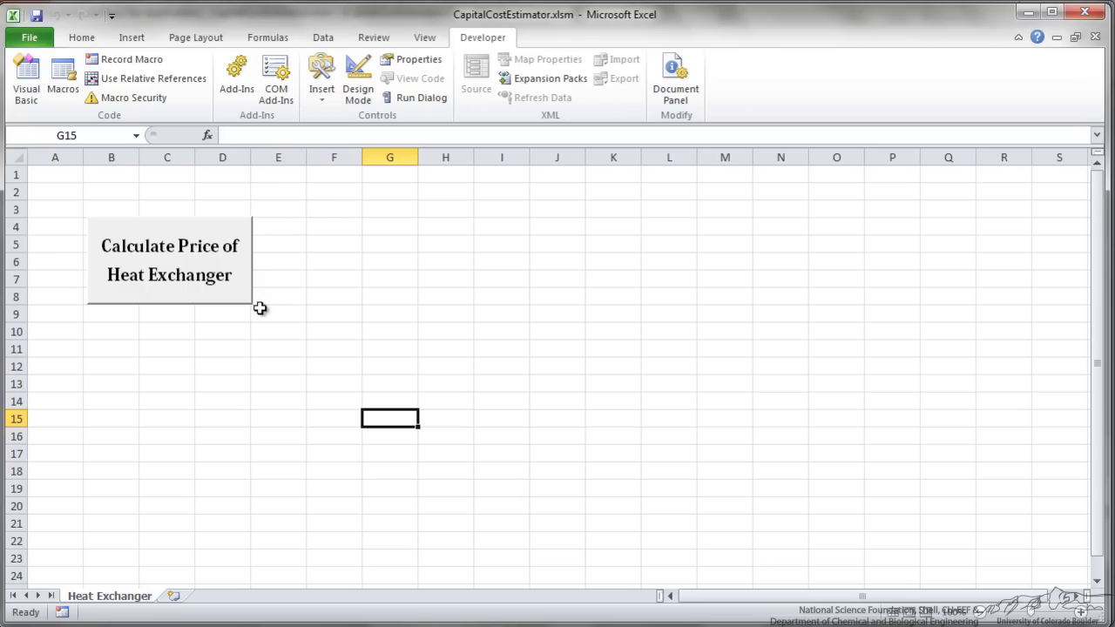
# Review Module1's HeatExchanger macro, which runs MainForm.Show.
pyautogui.hotkey('alt', 'F11')
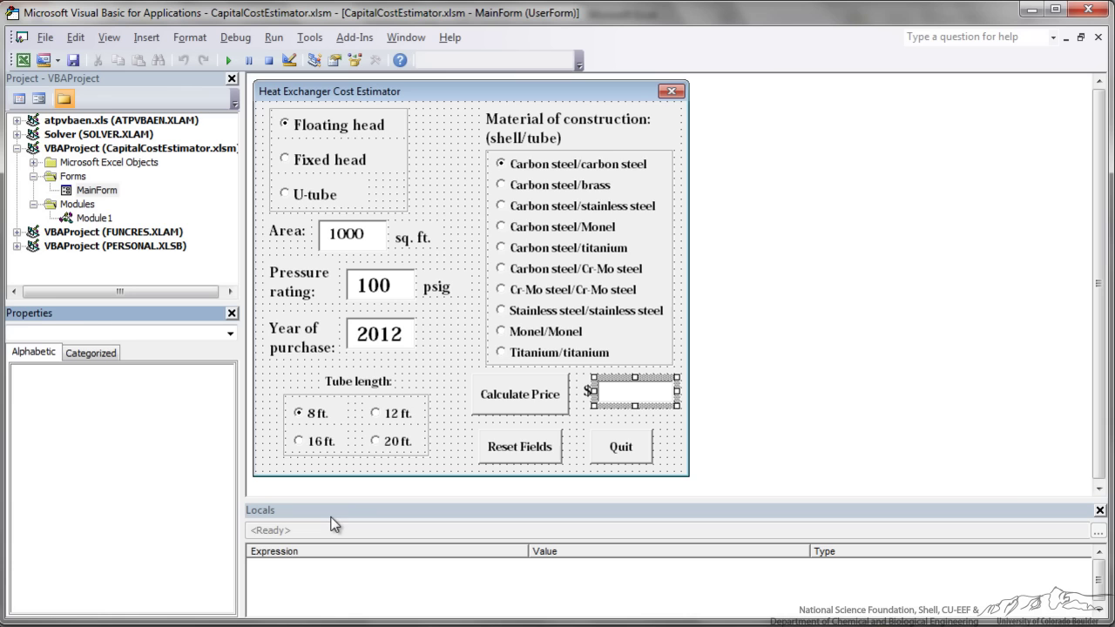
pyautogui.doubleClick(93, 217)
pyautogui.moveTo(279, 174); pyautogui.dragTo(449, 173)
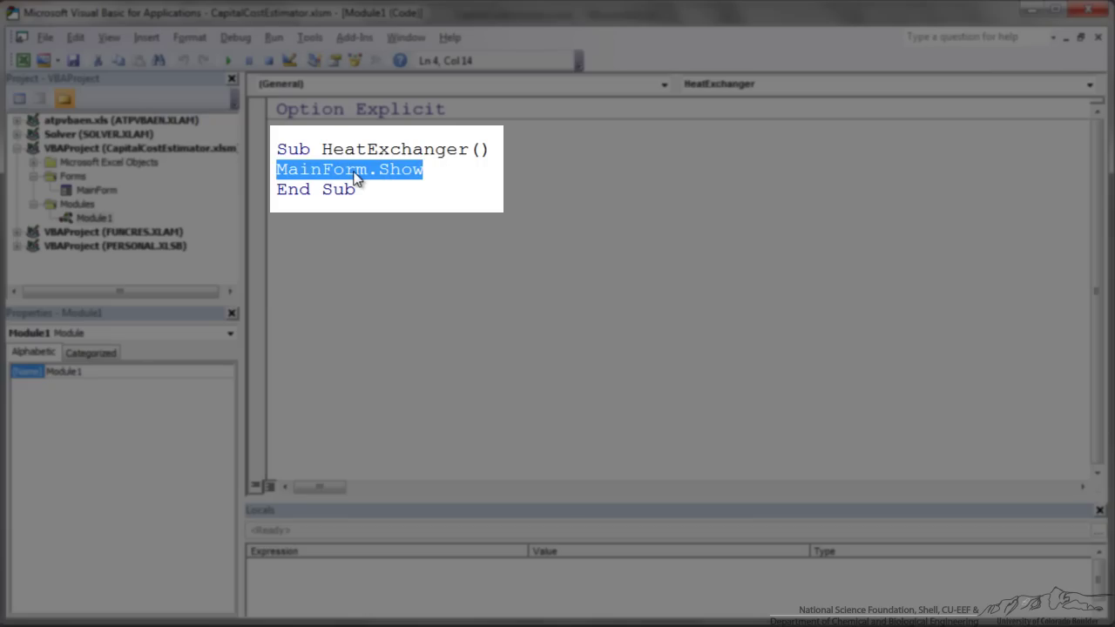
pyautogui.moveTo(322, 150); pyautogui.dragTo(471, 154)
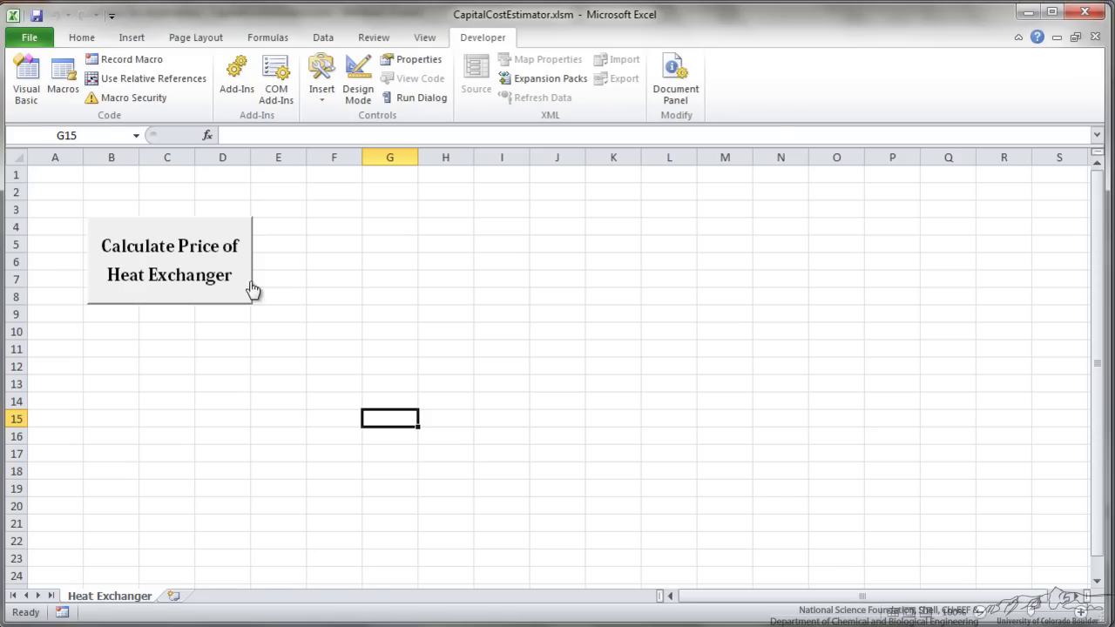
# Launch the estimator from the sheet, enter pressure 200 and area ending in 0, and calculate $866,221.
pyautogui.click(250, 288)
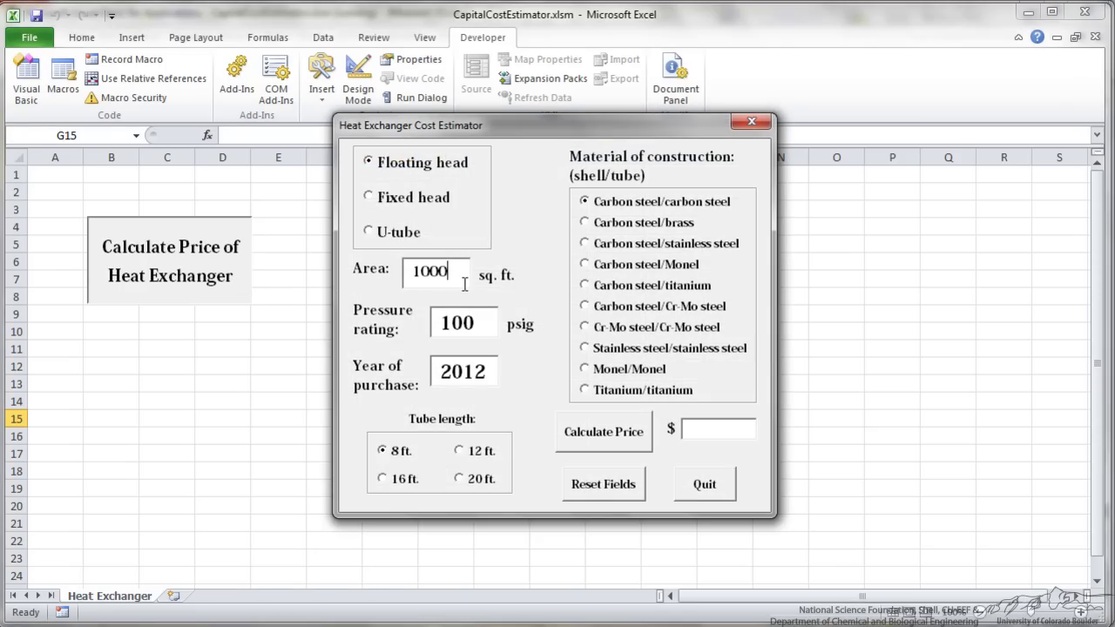
pyautogui.write('0')
pyautogui.click(481, 317)
pyautogui.press('BackSpace')
pyautogui.press('BackSpace')
pyautogui.press('BackSpace')
pyautogui.write('200')
pyautogui.click(593, 431)
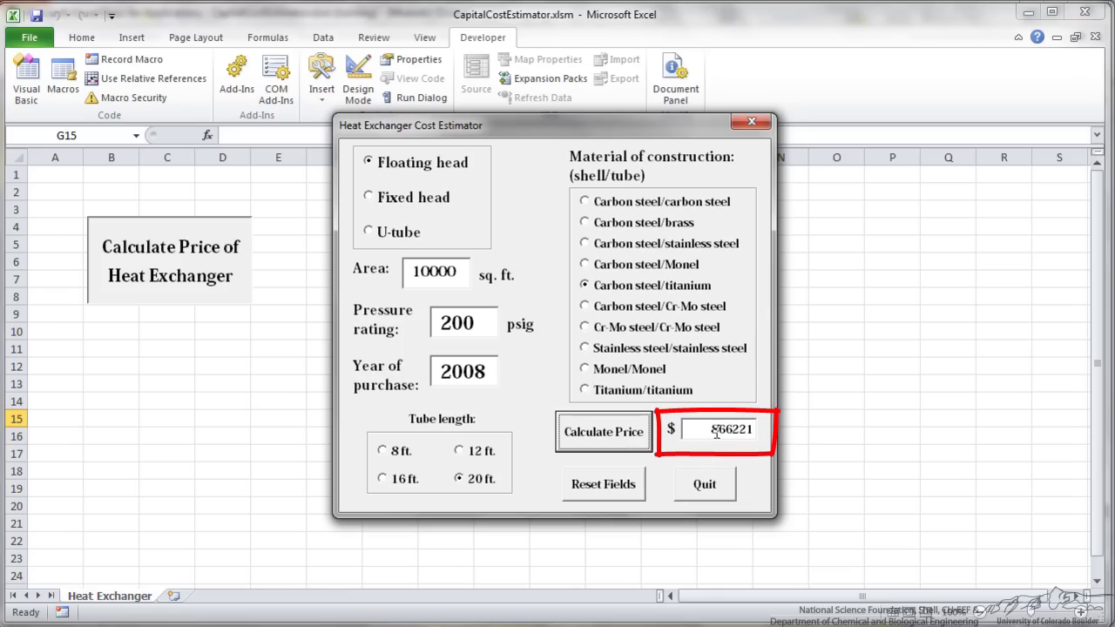
pyautogui.moveTo(713, 429); pyautogui.dragTo(759, 433)
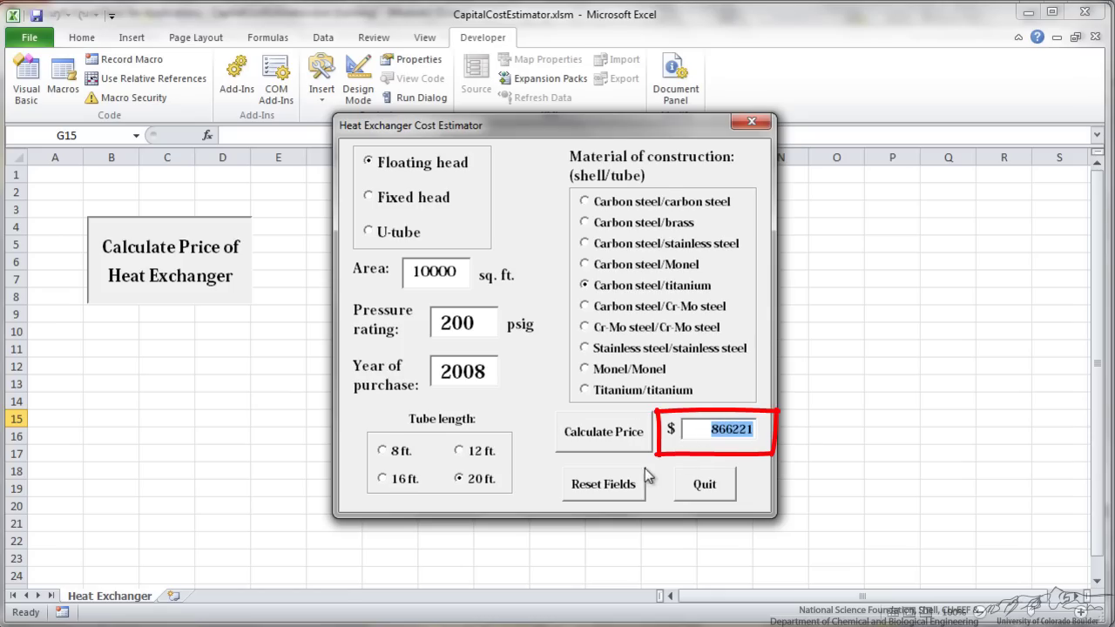